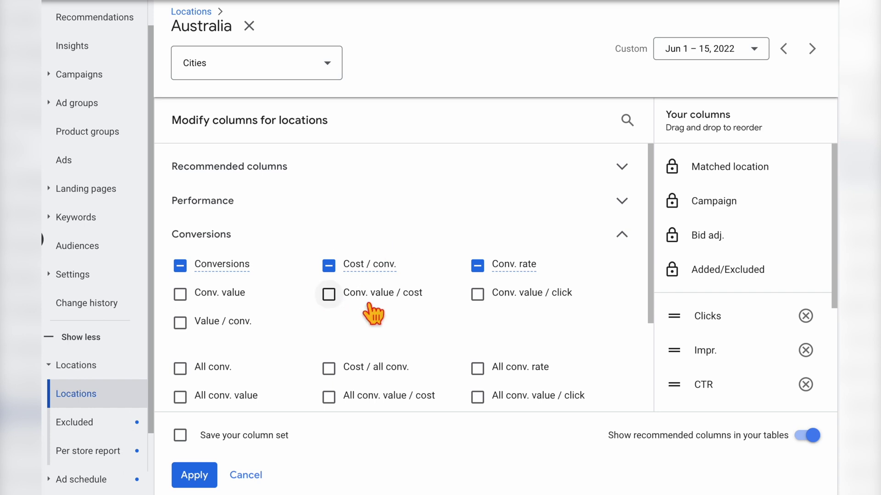
Add the Conv. value / cost column to the Australia cities location table.
click(206, 484)
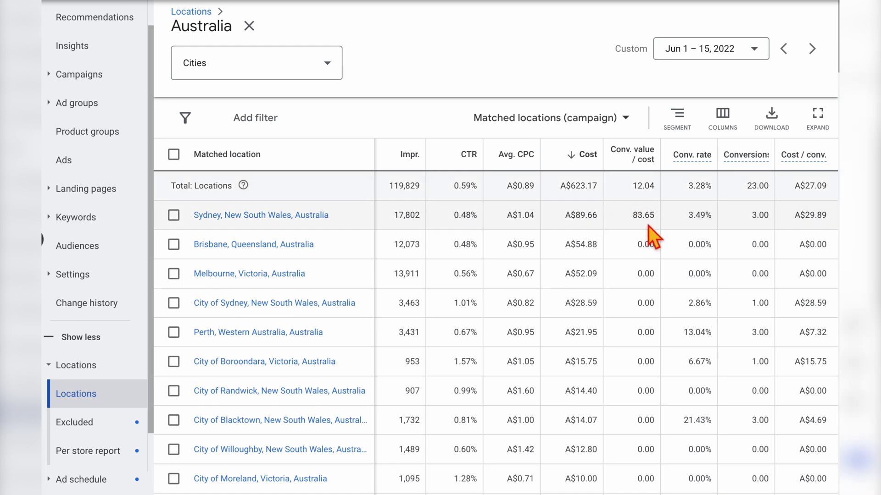
scroll(586, 273, down, 5)
scroll(586, 273, down, 15)
scroll(585, 268, up, 20)
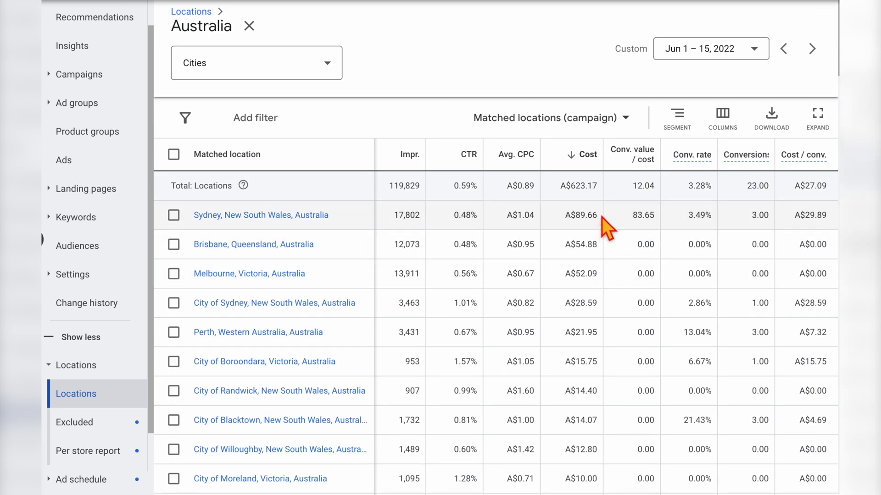
Highlight Sydney's cost and the A$623.17 total cost to compare city spending.
drag(576, 217, 596, 221)
drag(566, 186, 599, 188)
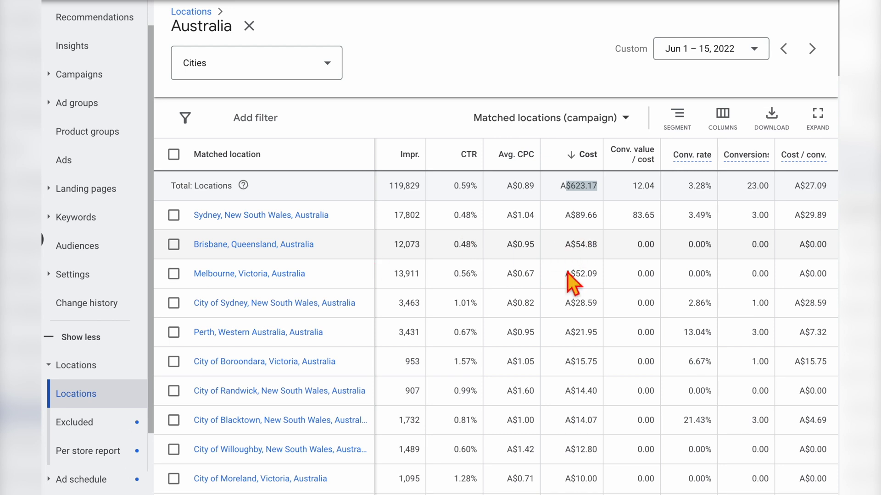
scroll(571, 302, down, 5)
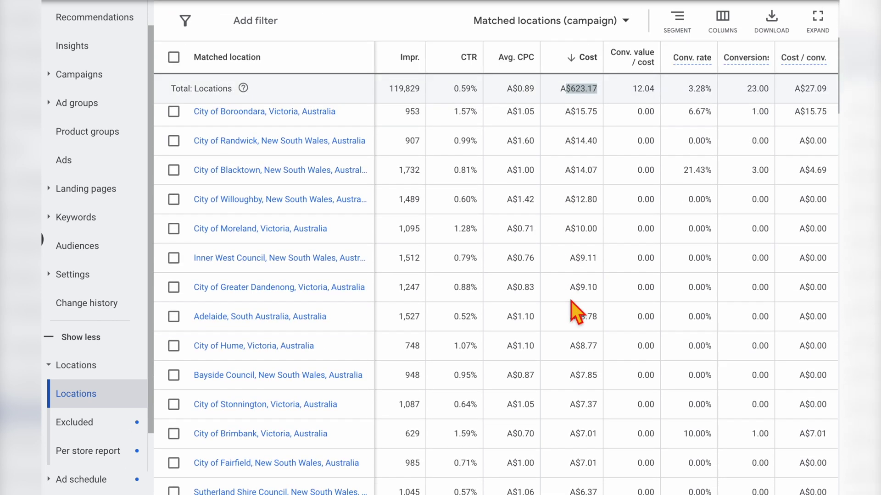
scroll(579, 261, left, 5)
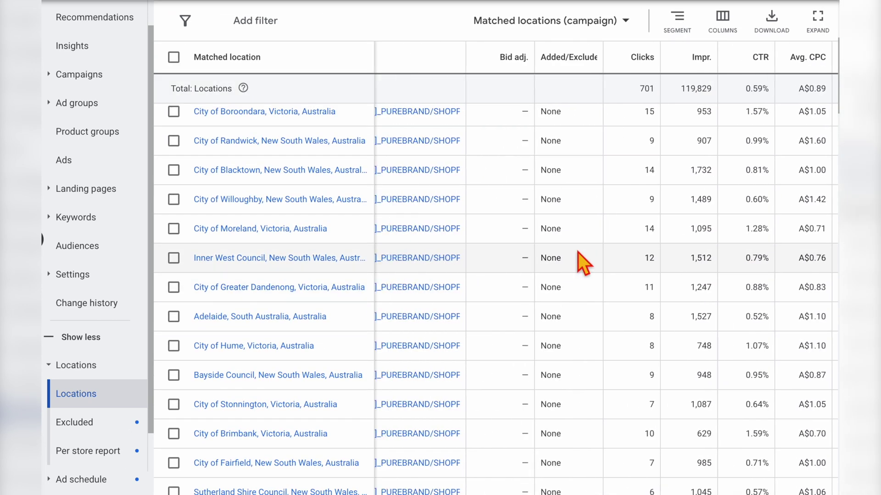
scroll(578, 252, up, 6)
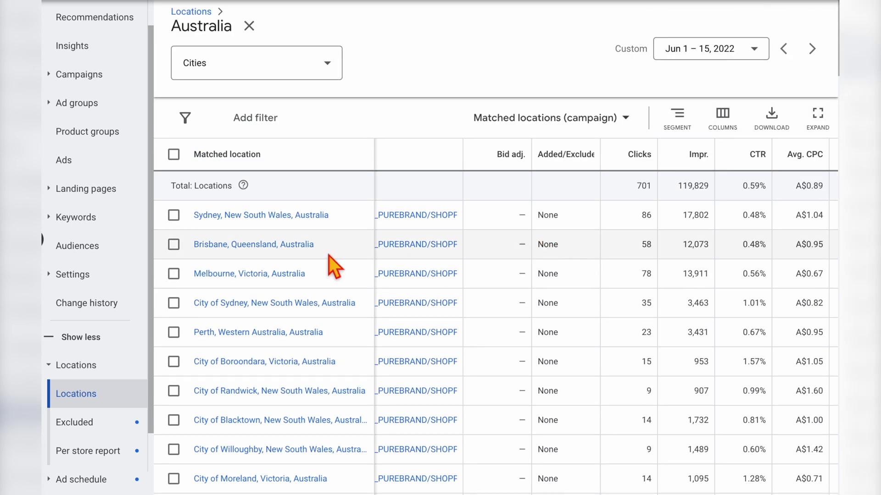
click(175, 246)
click(264, 120)
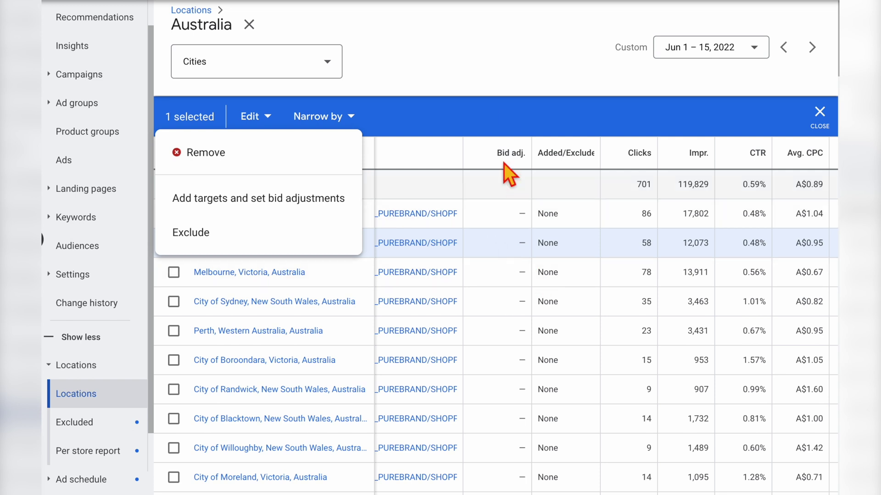
click(821, 120)
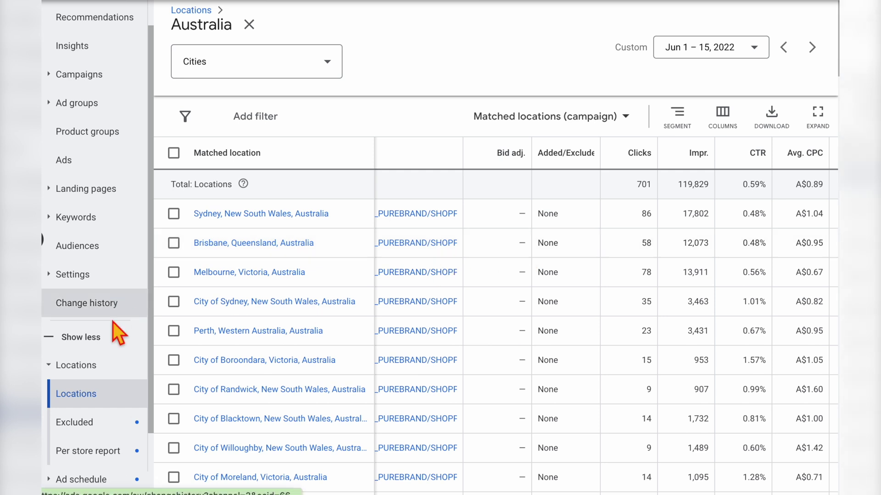
scroll(114, 399, up, 1)
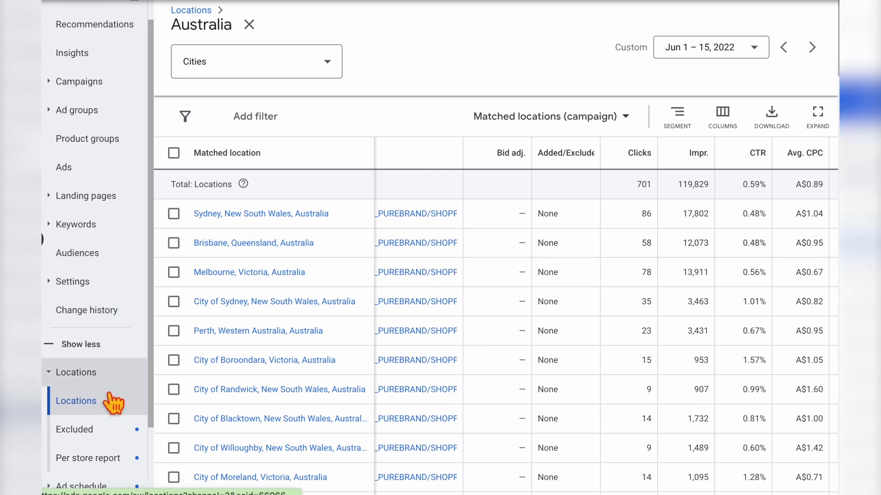
scroll(114, 402, down, 3)
Open the Devices report and review its device columns.
click(114, 421)
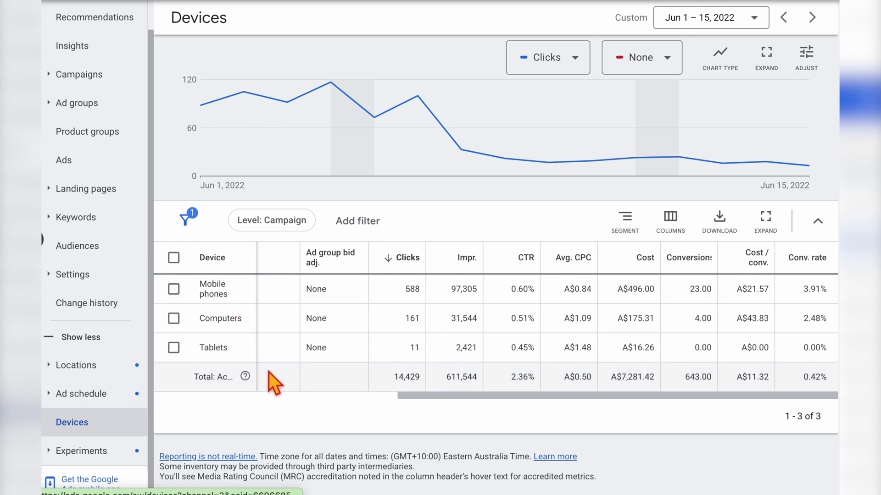
scroll(269, 372, right, 3)
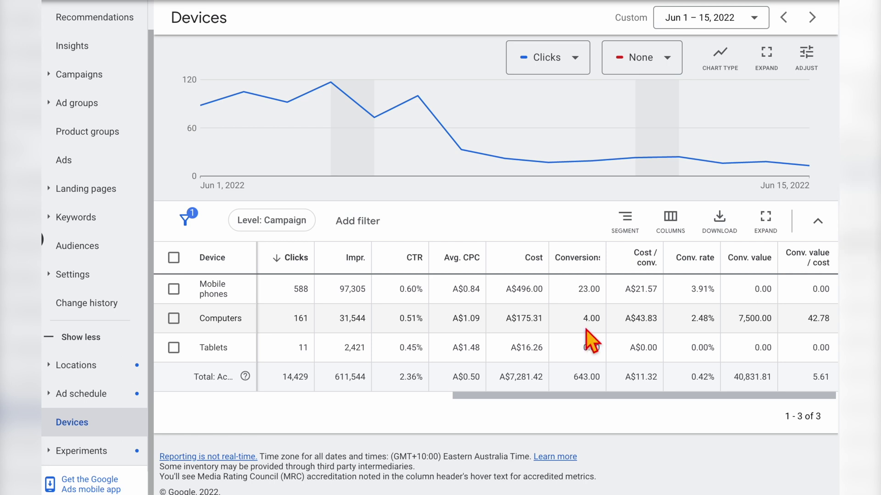
scroll(560, 326, left, 5)
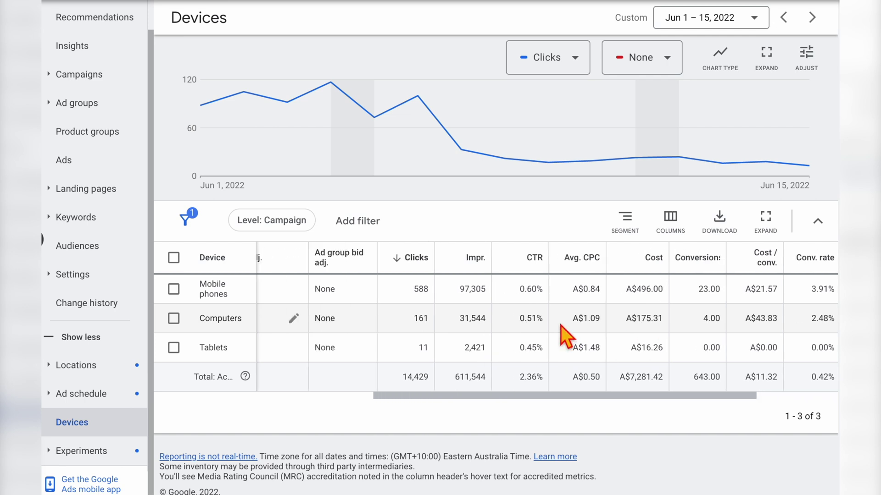
scroll(559, 326, right, 5)
scroll(565, 337, left, 2)
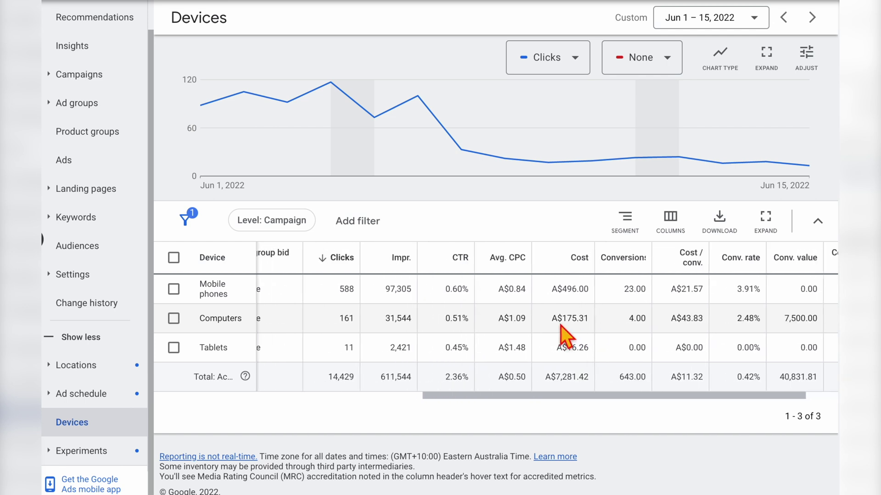
scroll(558, 324, right, 2)
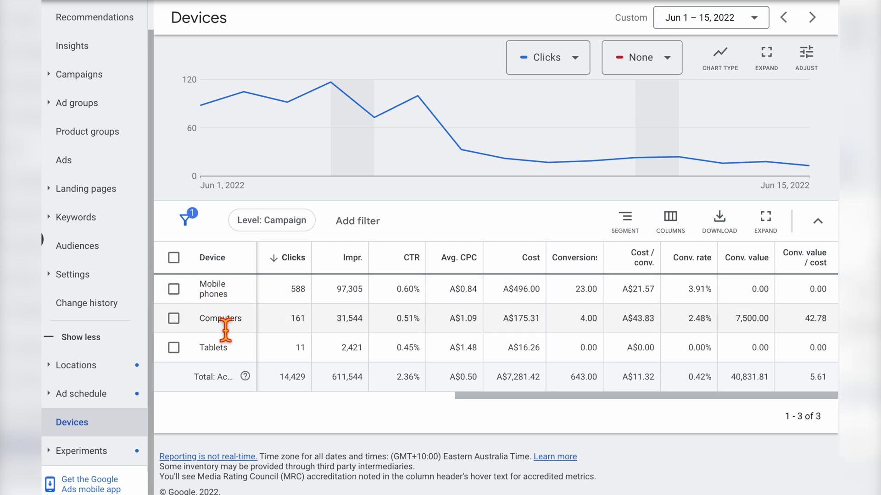
Highlight the Computers row's conversions and its 7,500.00 conversion value.
double_click(208, 321)
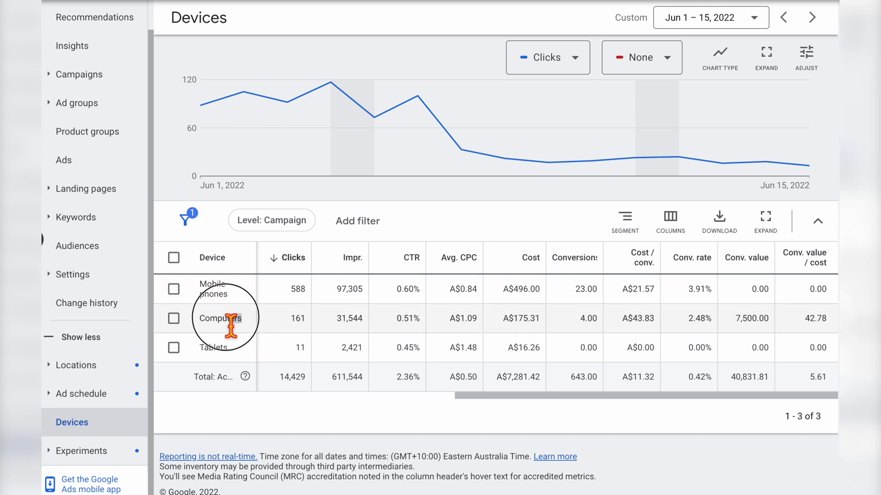
click(204, 325)
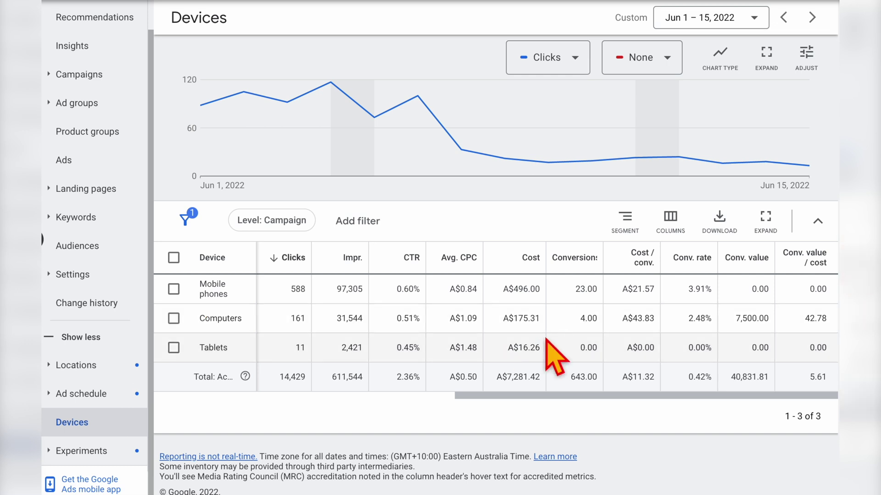
drag(578, 316, 592, 317)
drag(733, 323, 809, 321)
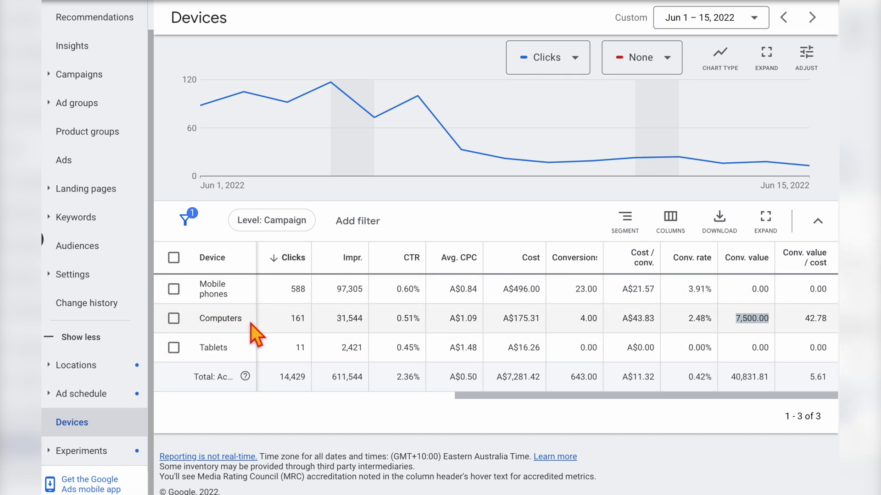
drag(250, 324, 207, 321)
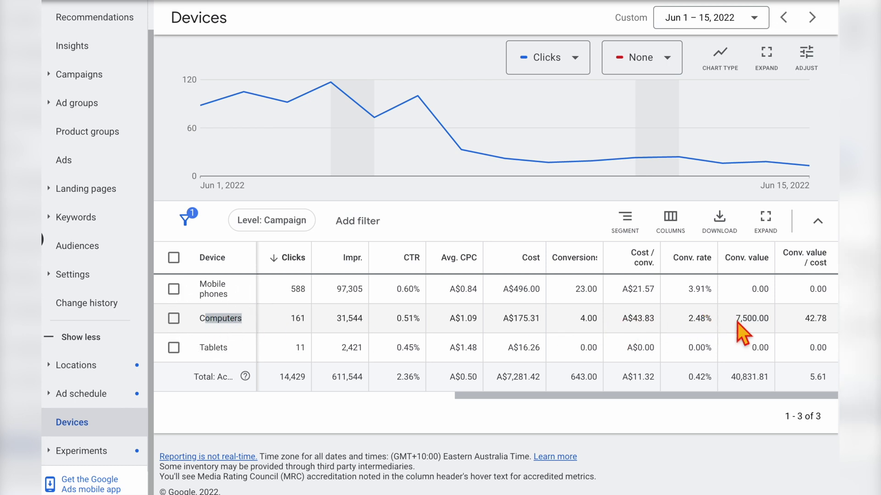
double_click(753, 320)
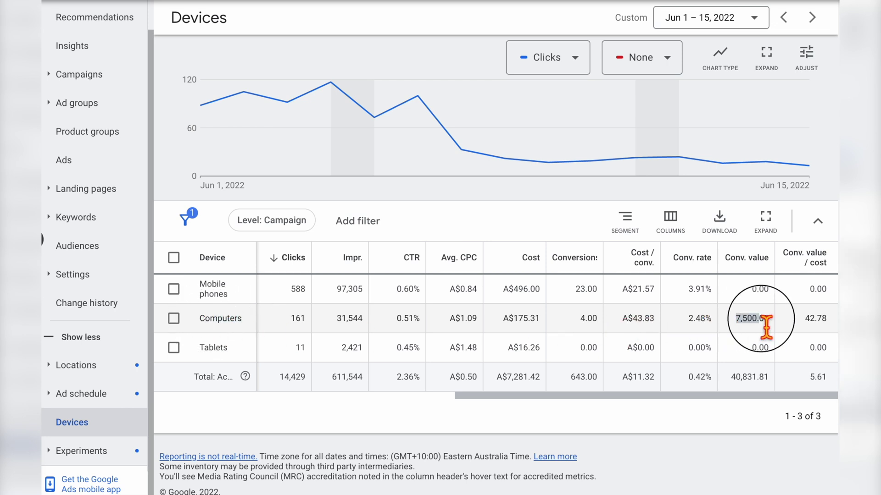
Open the Audiences report and look over the audience segments table.
click(86, 254)
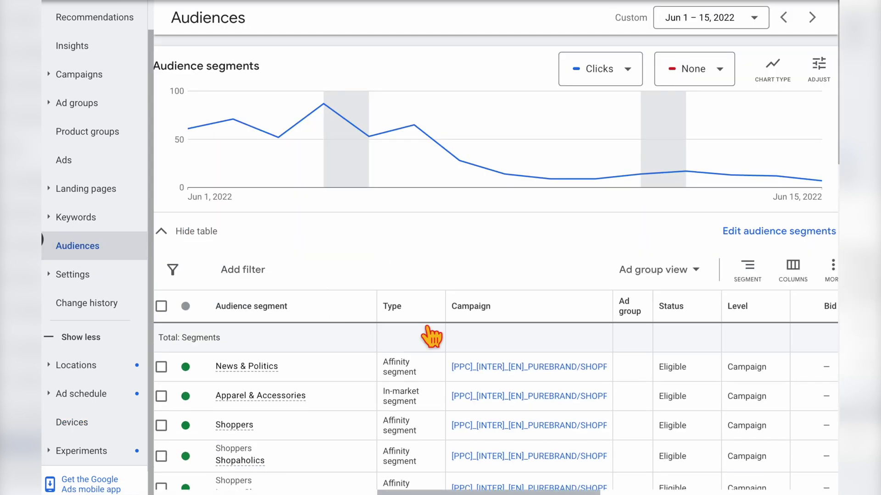
scroll(453, 352, down, 8)
scroll(450, 352, down, 5)
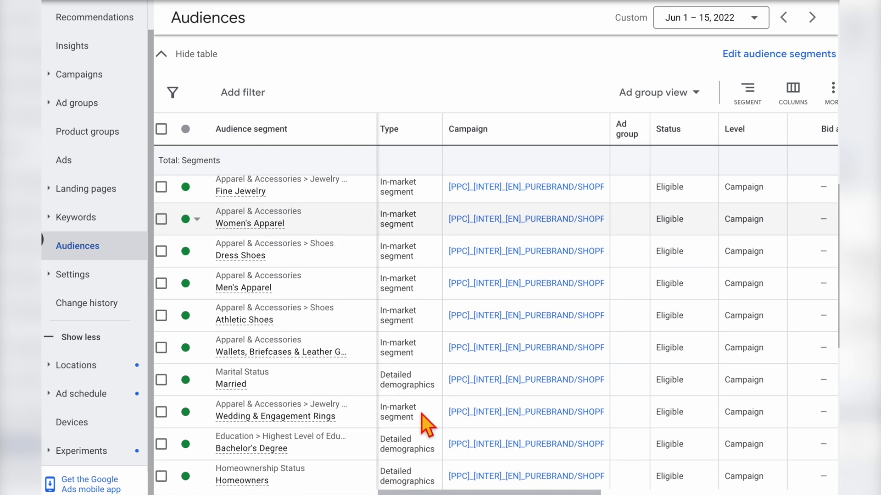
scroll(546, 374, right, 5)
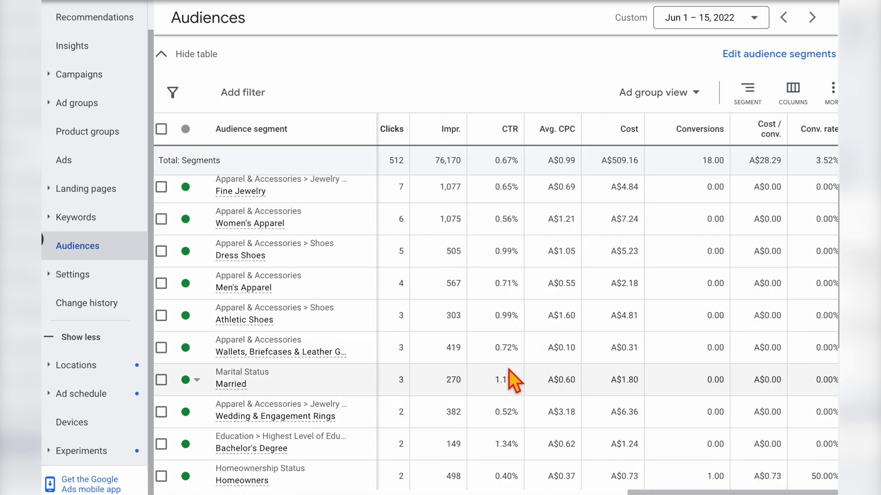
Sort the audience segments by Cost, highest first, and review the list.
click(618, 135)
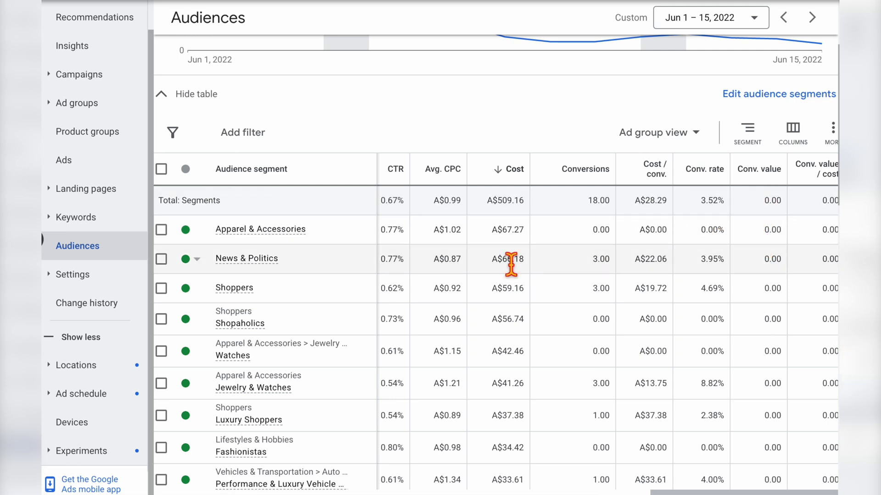
scroll(507, 243, up, 1)
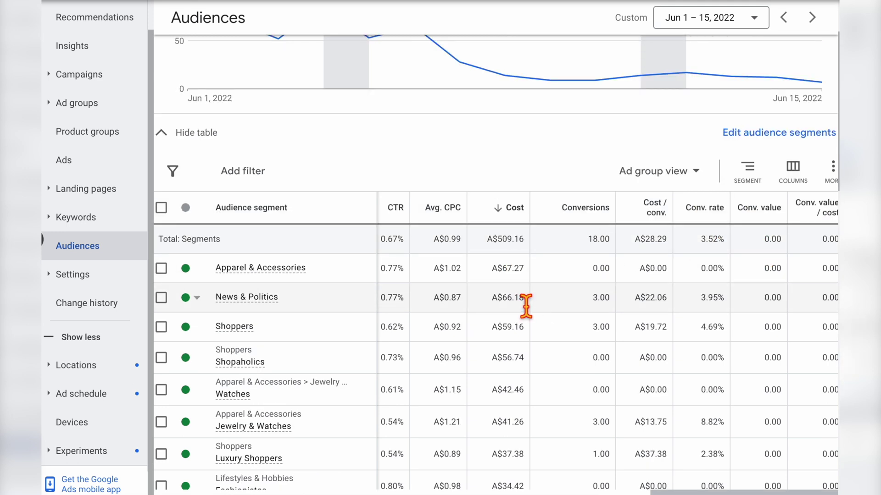
scroll(526, 305, down, 5)
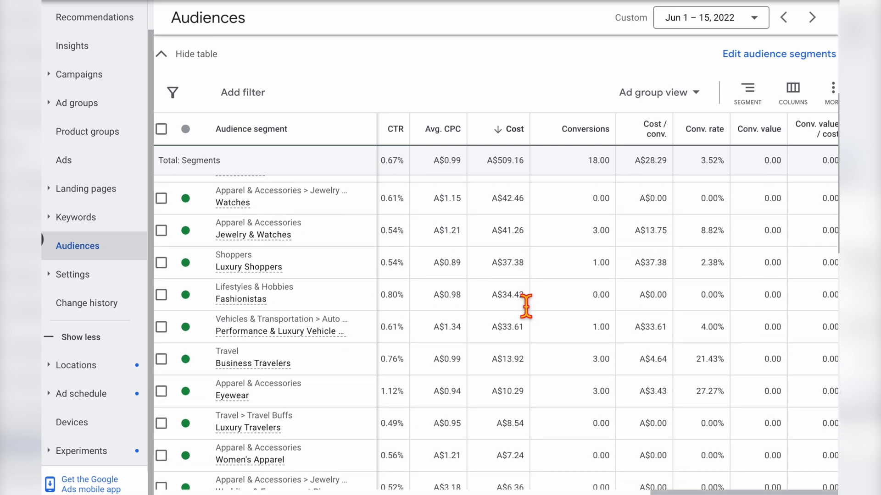
scroll(526, 305, down, 4)
scroll(755, 222, down, 20)
scroll(755, 225, left, 2)
scroll(757, 230, up, 3)
scroll(749, 220, down, 3)
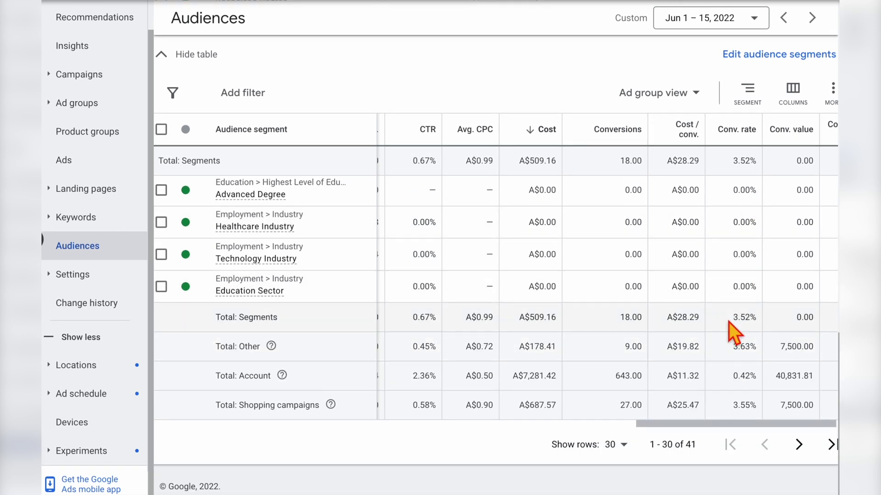
scroll(729, 323, left, 7)
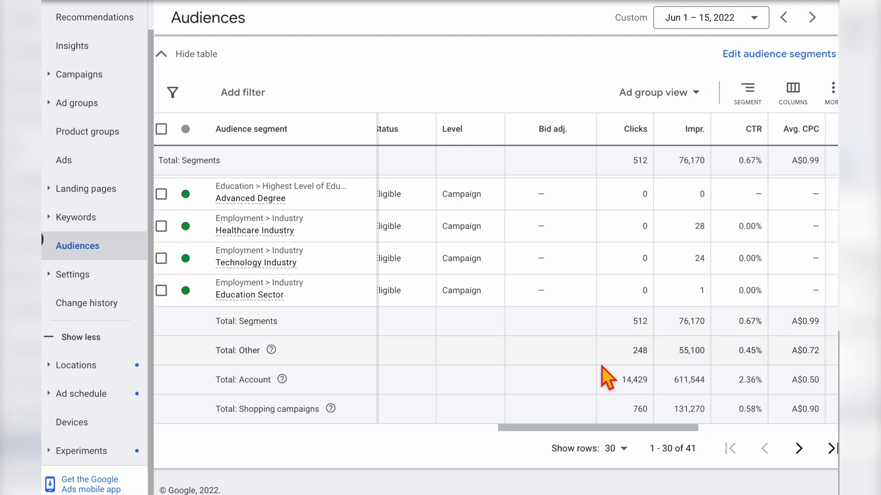
Highlight the Total: Other clicks figure of 248, then begin editing the audience segments.
double_click(640, 351)
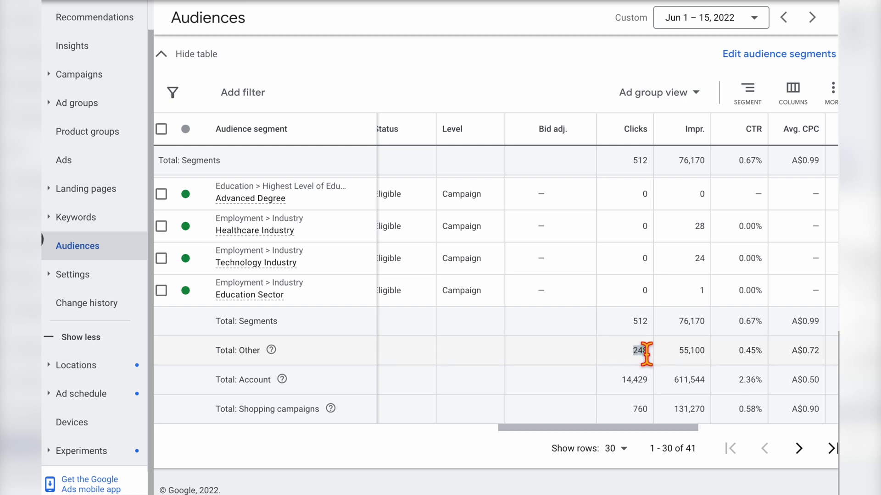
scroll(686, 387, right, 5)
scroll(733, 330, up, 15)
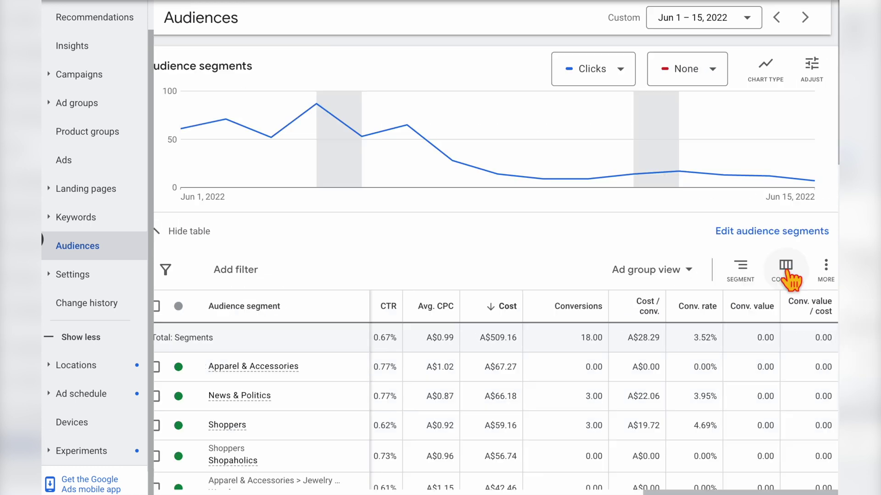
click(750, 240)
click(718, 250)
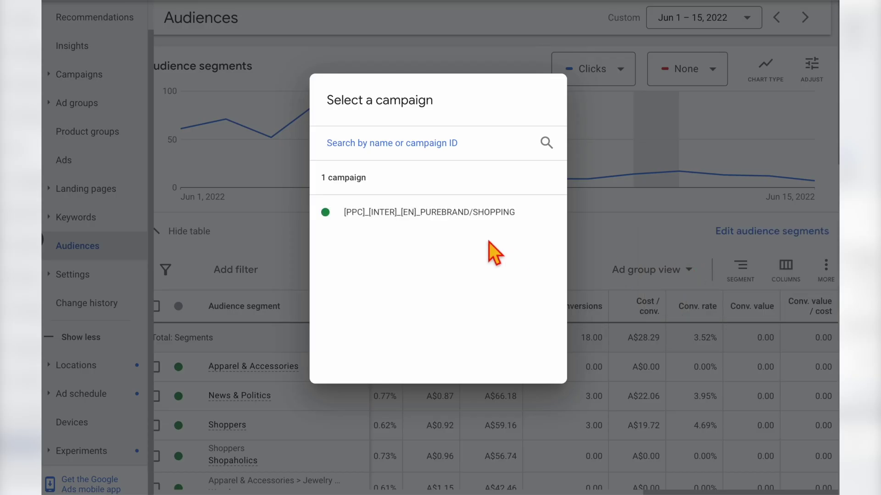
click(491, 225)
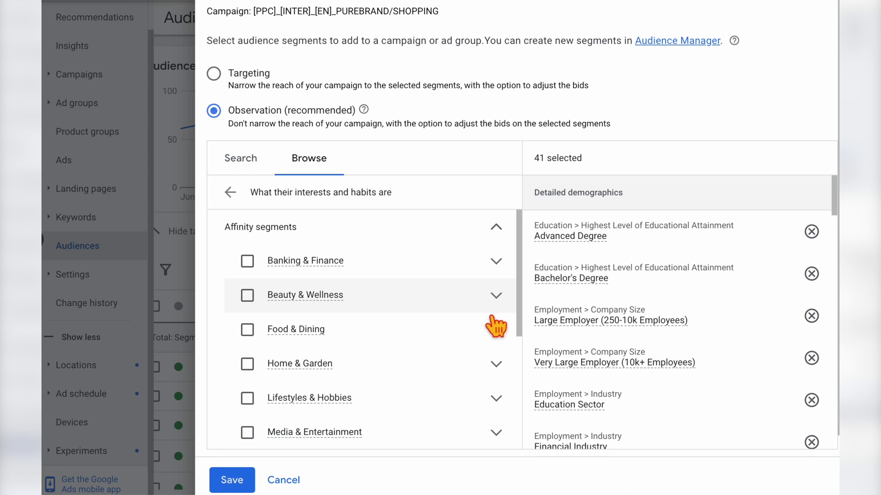
click(495, 296)
scroll(449, 342, down, 1)
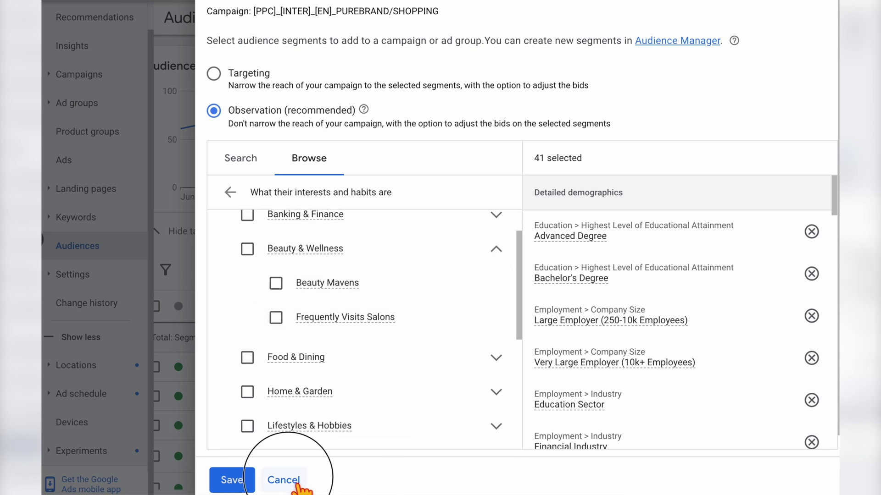
click(283, 480)
scroll(464, 383, left, 5)
scroll(463, 382, left, 2)
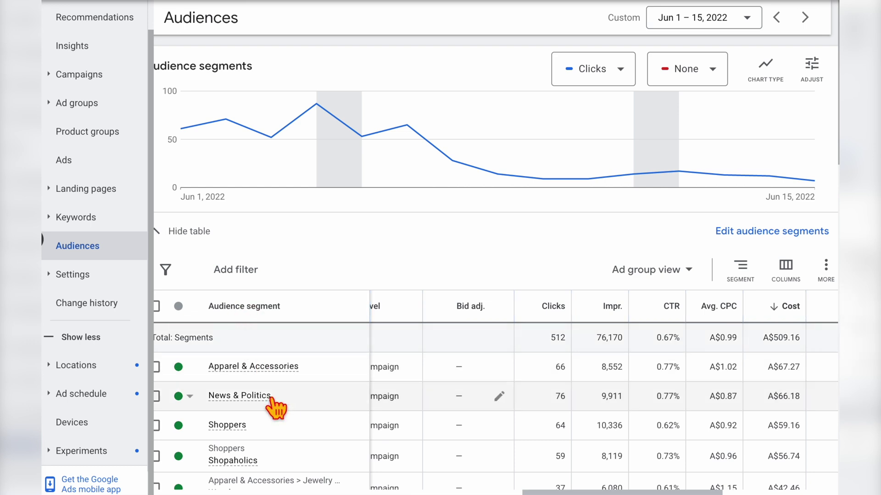
click(500, 368)
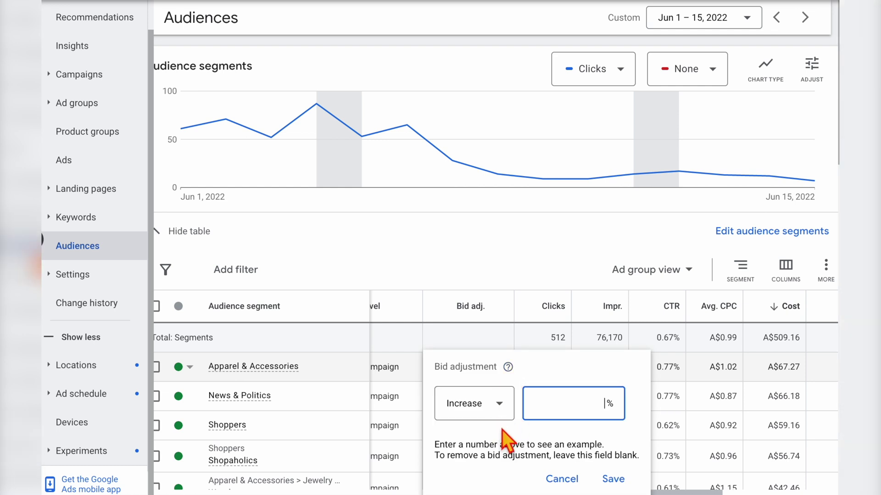
text(10)
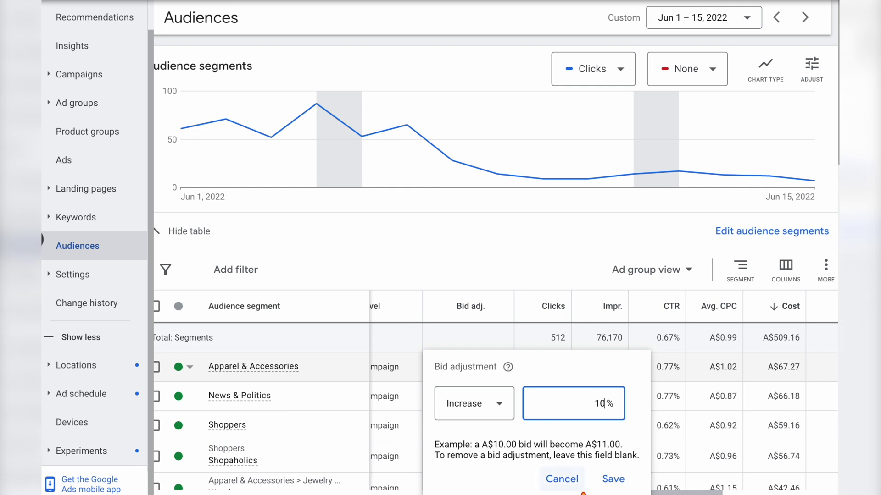
click(563, 480)
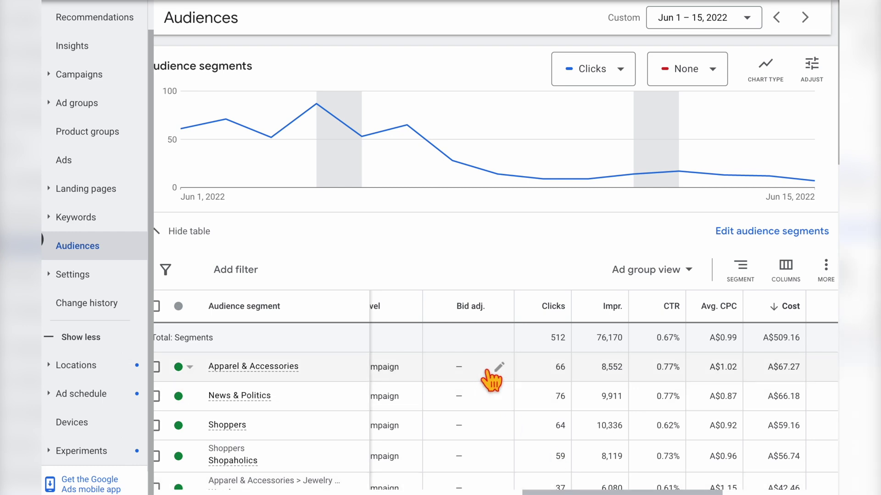